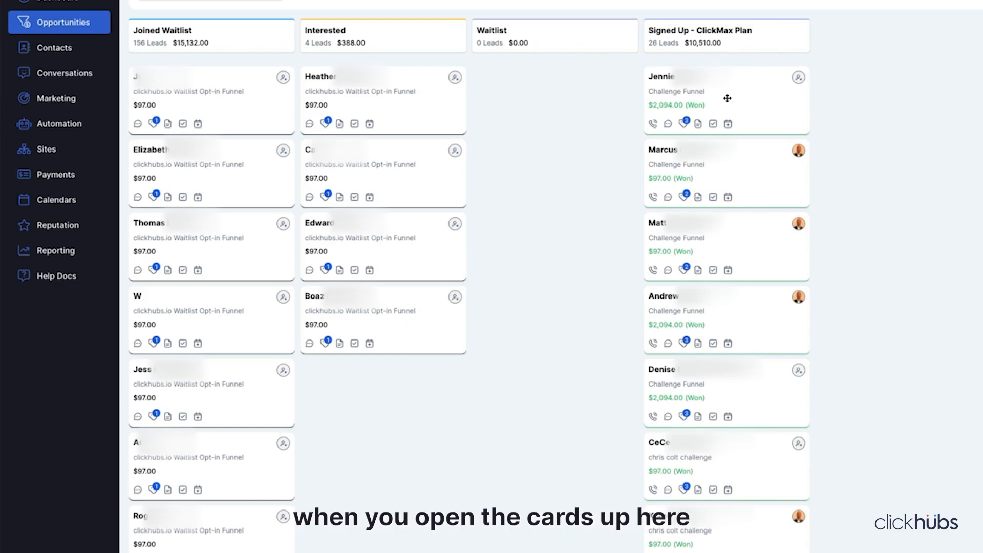
Step: Open the first opportunity in the "Signed Up - ClickMax Plan" stage and examine its stage, status, owner and source options
click(727, 98)
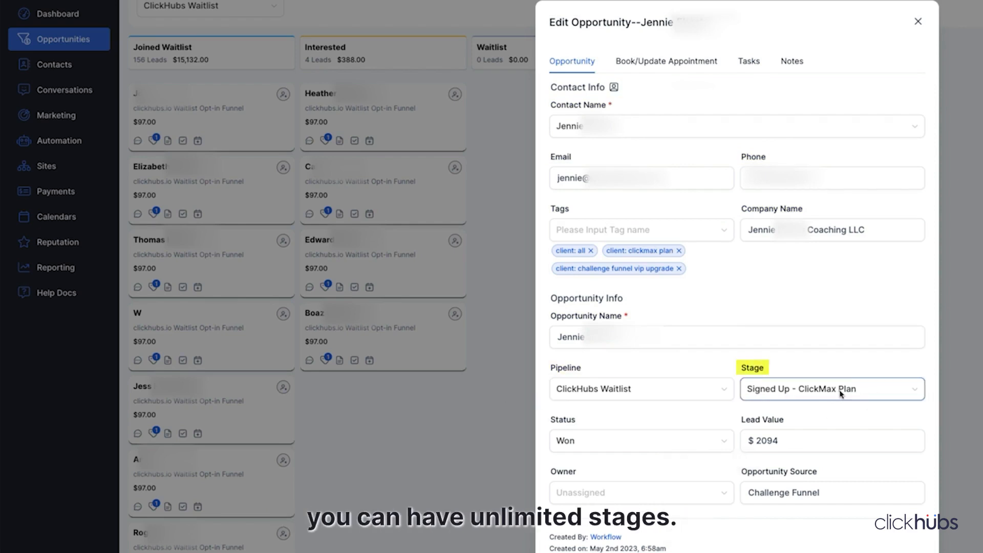
click(875, 392)
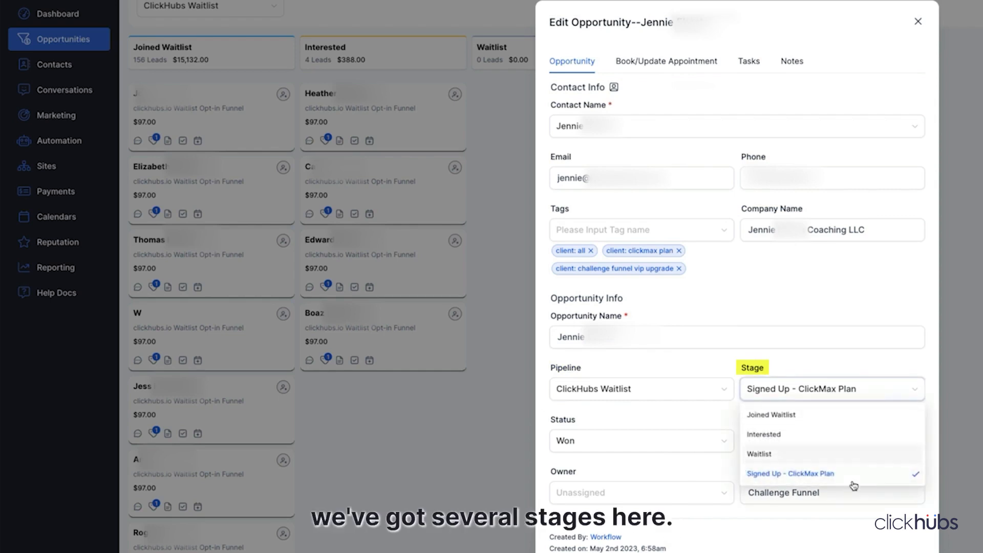
click(834, 361)
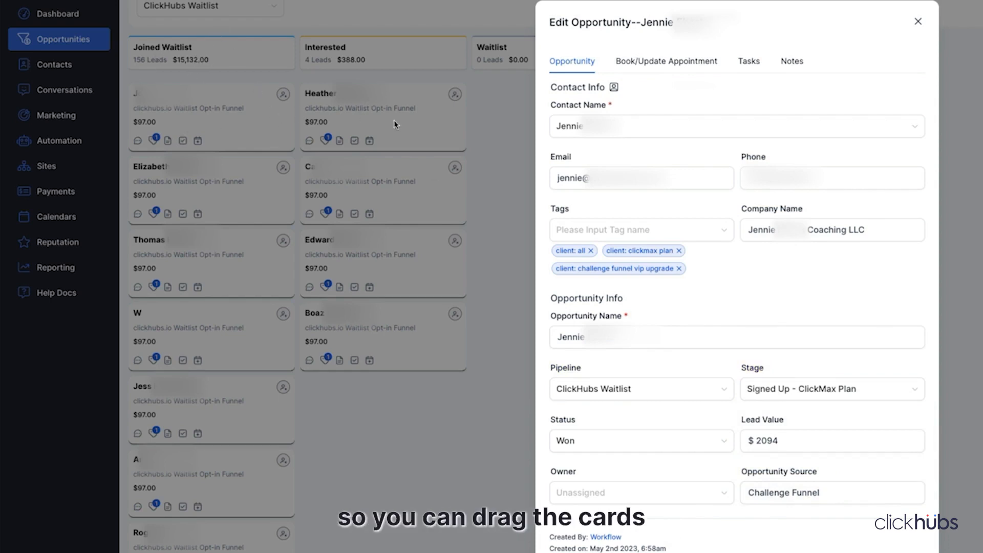
click(609, 442)
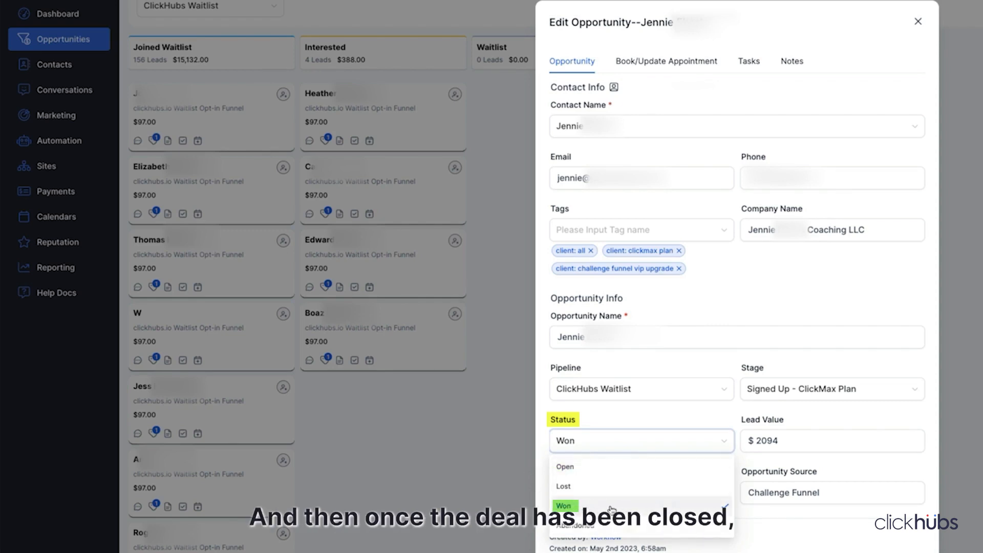
click(682, 407)
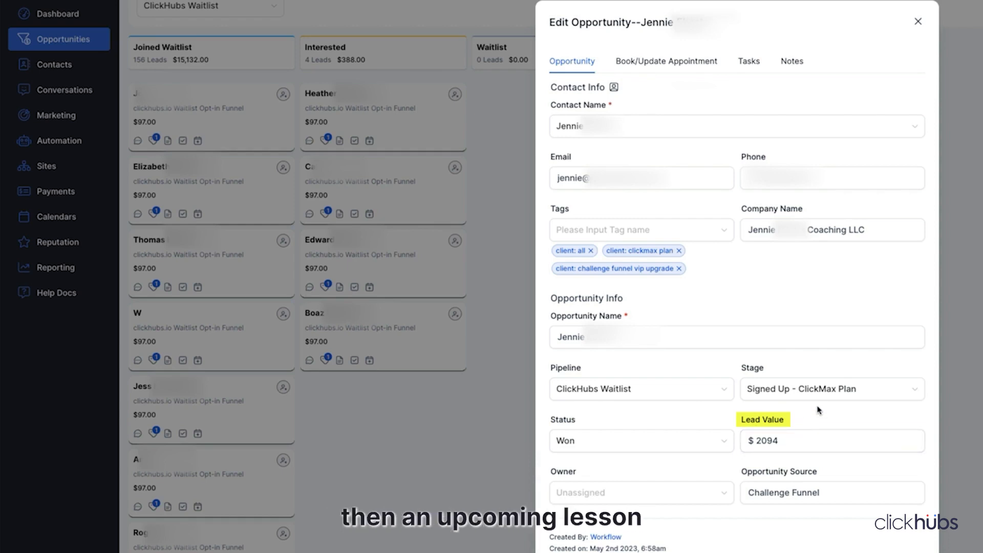
click(686, 493)
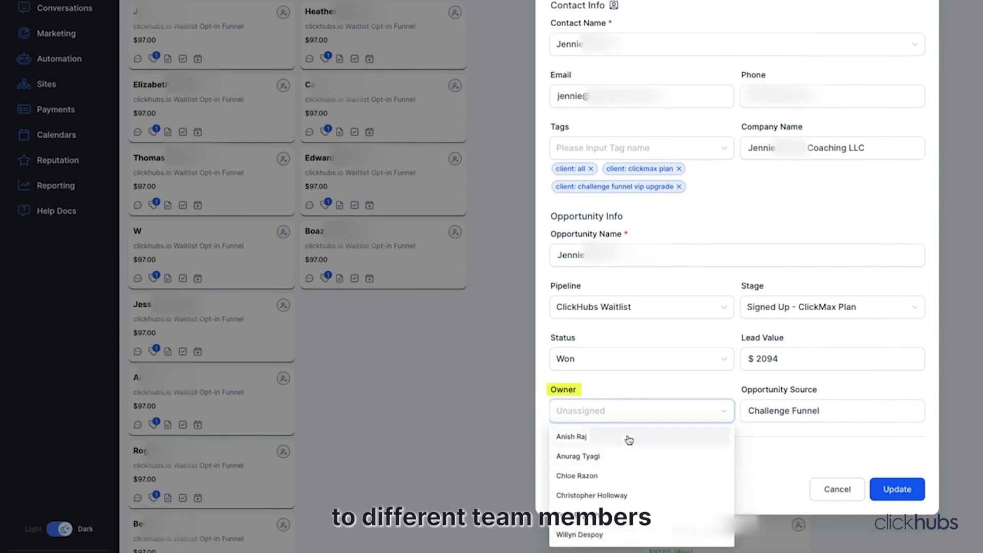
click(647, 388)
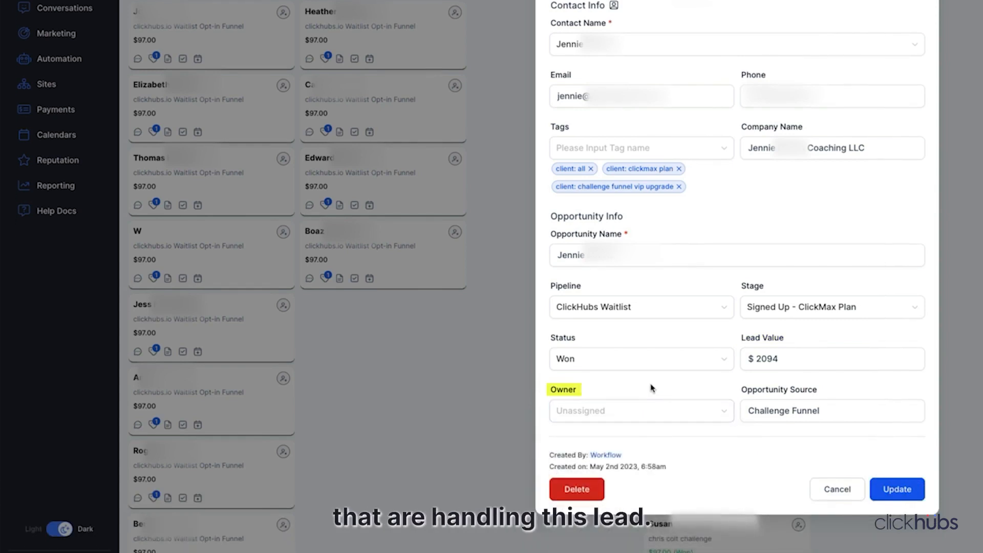
click(826, 411)
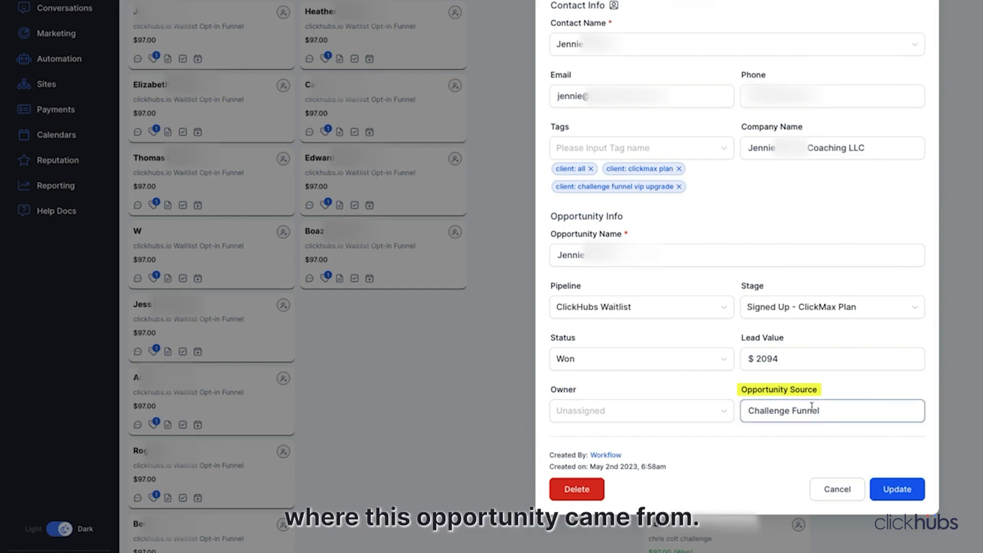
Step: Examine the opportunity's appointment booking form, including the available calendars and the hints for meeting location and appointment title
click(668, 54)
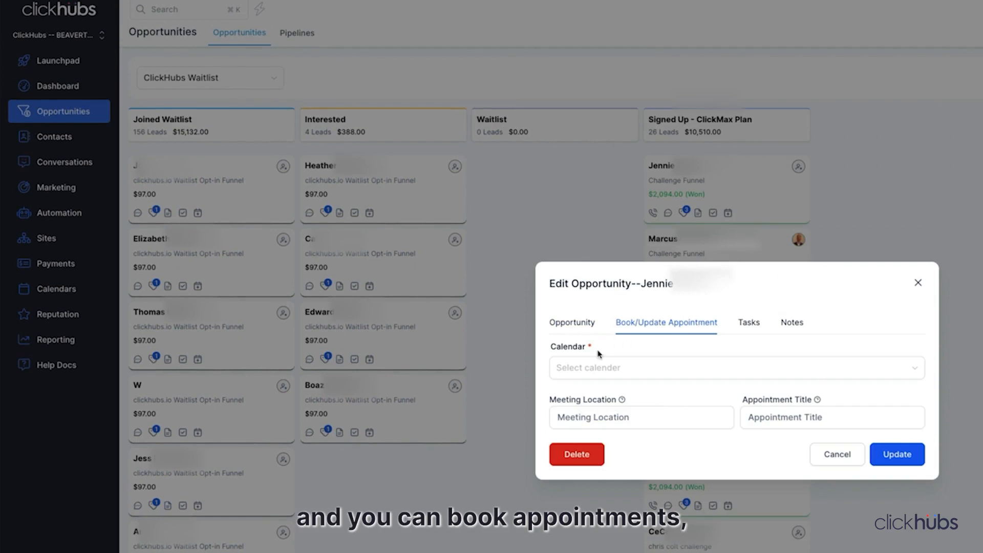
click(635, 368)
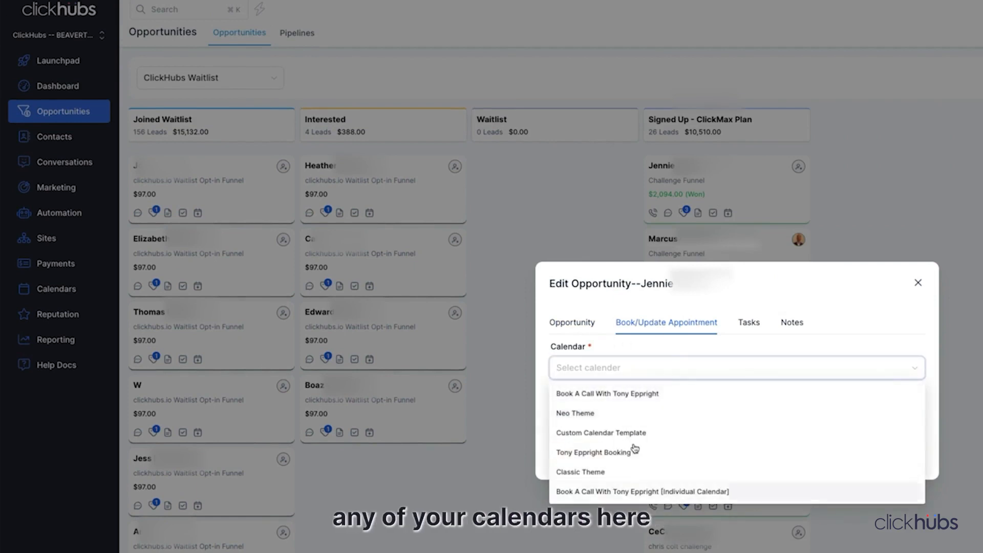
click(768, 361)
click(658, 417)
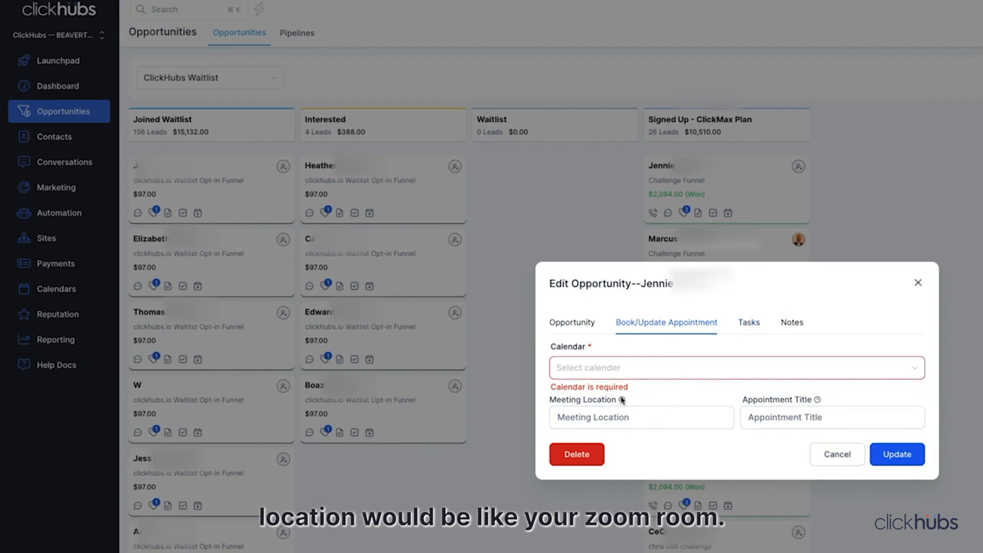
mouse_move(622, 399)
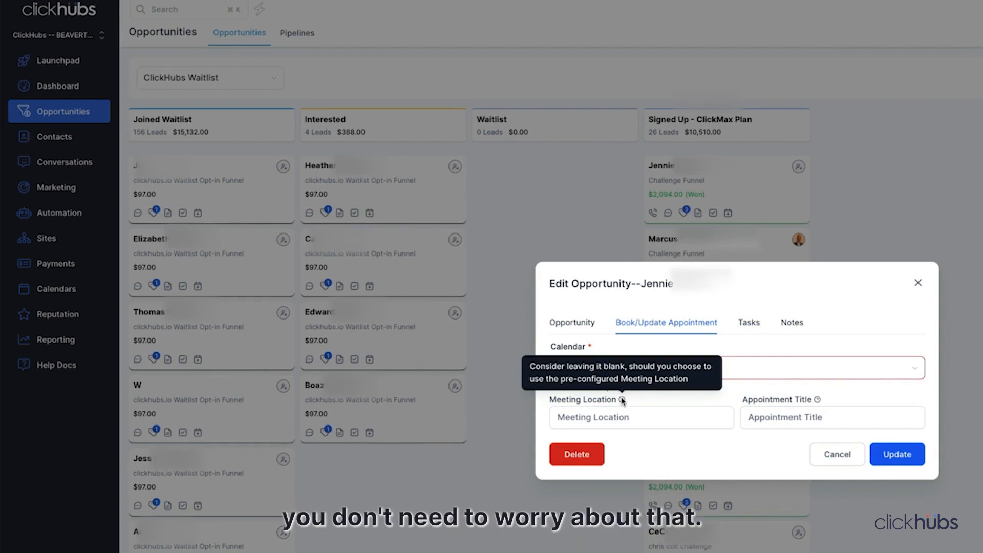
mouse_move(817, 400)
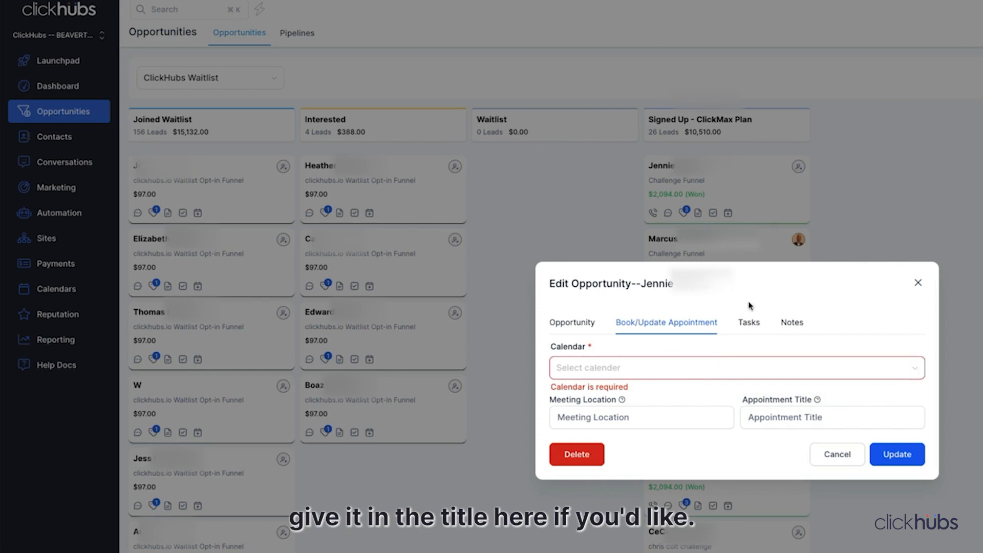
Step: Look over the opportunity's task form and notes, leaving the opportunity without changes
click(745, 322)
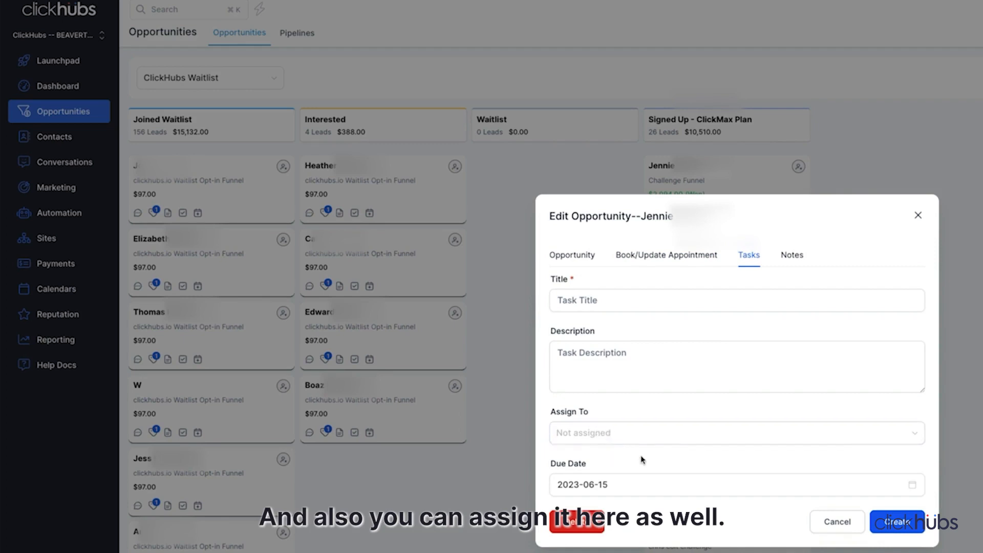
click(783, 259)
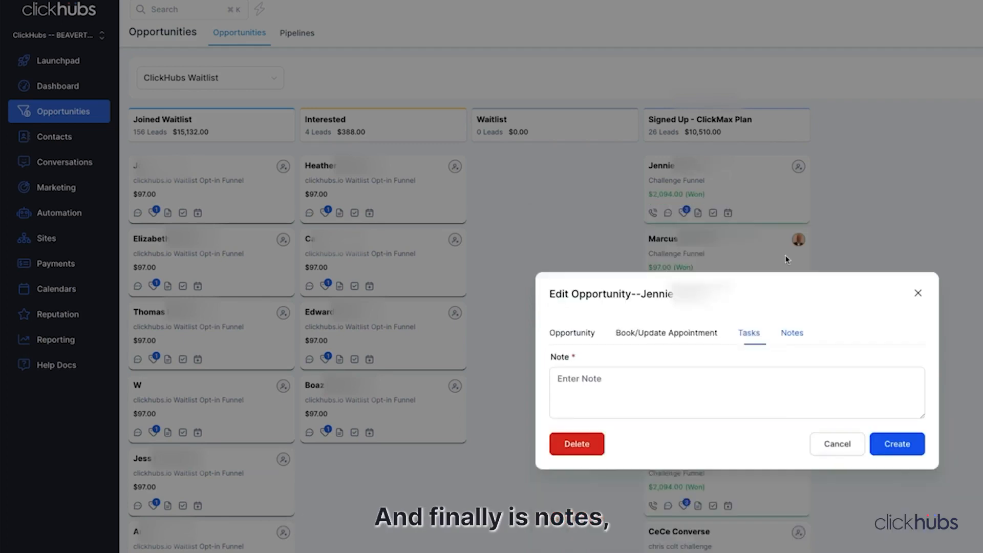
click(645, 404)
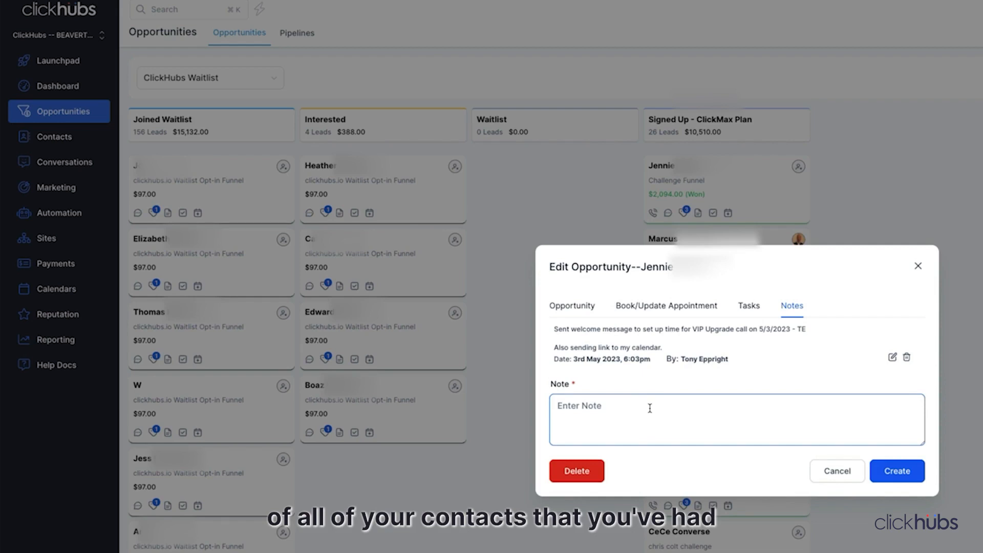
click(691, 382)
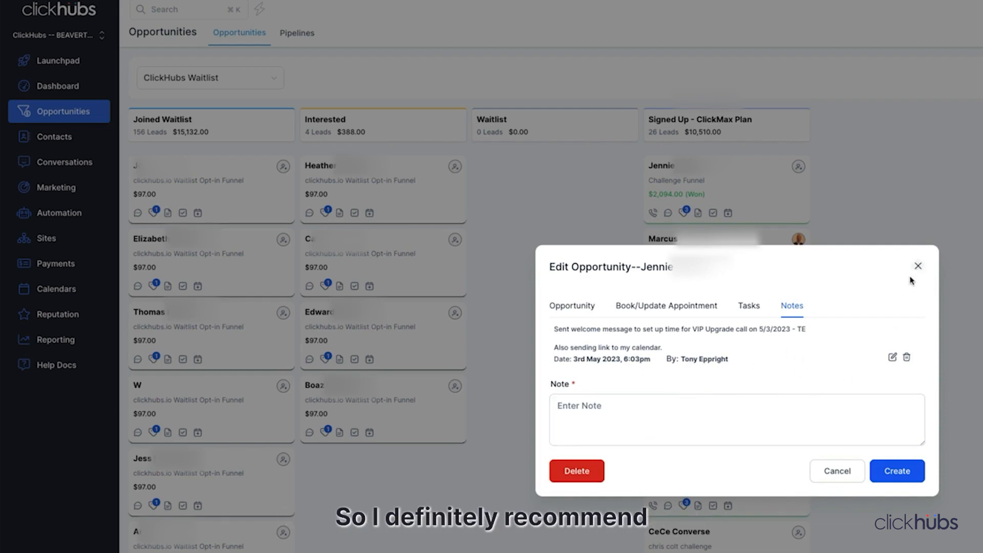
click(837, 470)
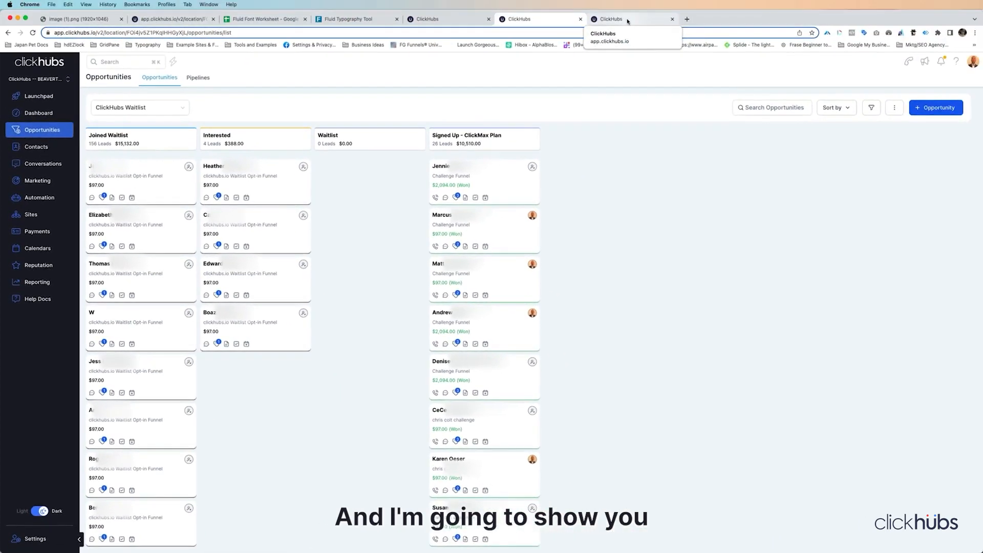
Step: Review all the stages of the "001. Main Leads Pipeline" board in the account open in another browser tab
click(452, 21)
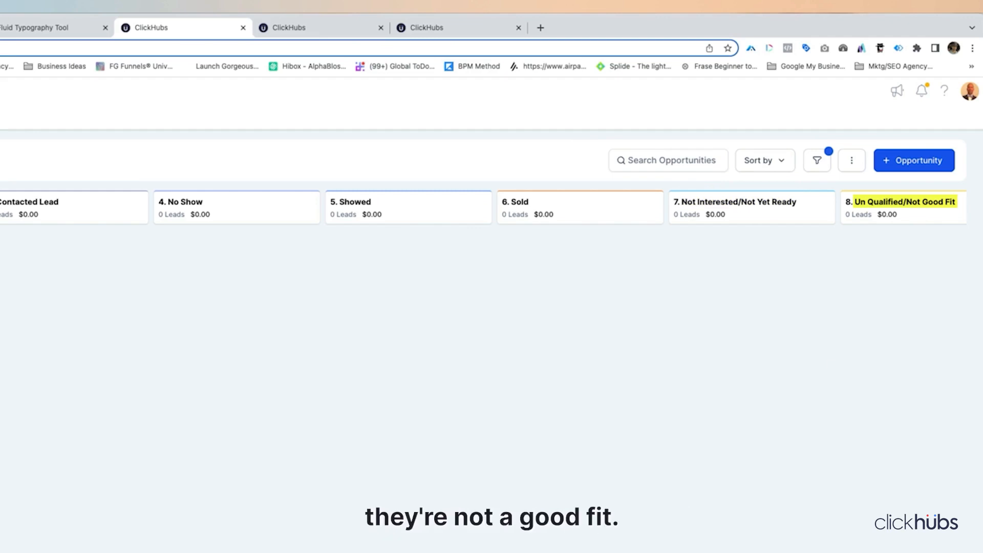
scroll(483, 307, right, 5)
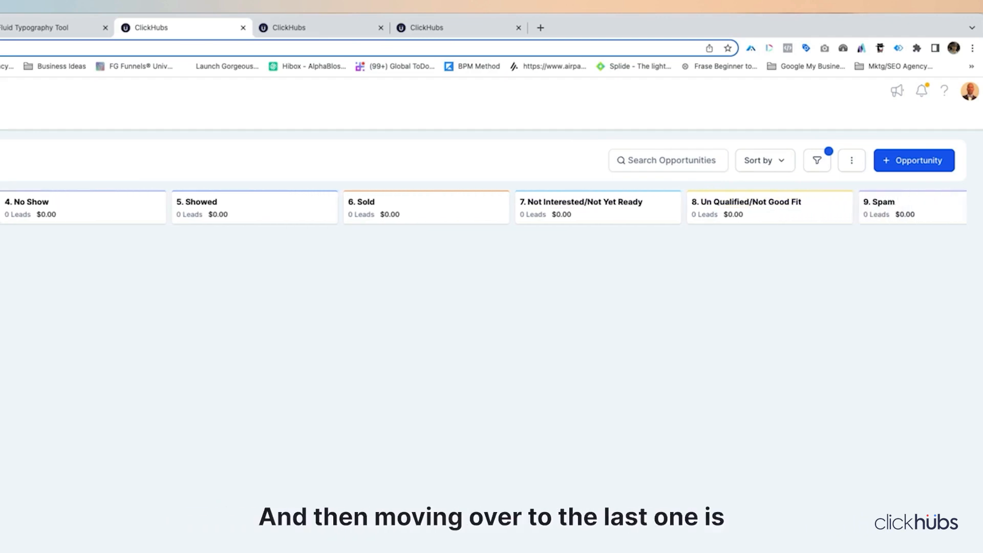
scroll(483, 307, right, 1)
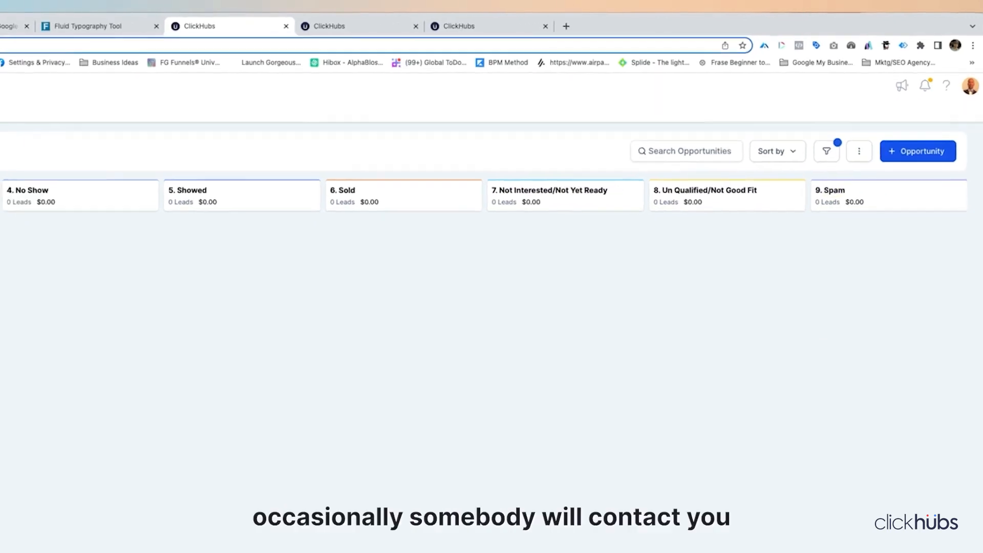
scroll(662, 537, left, 5)
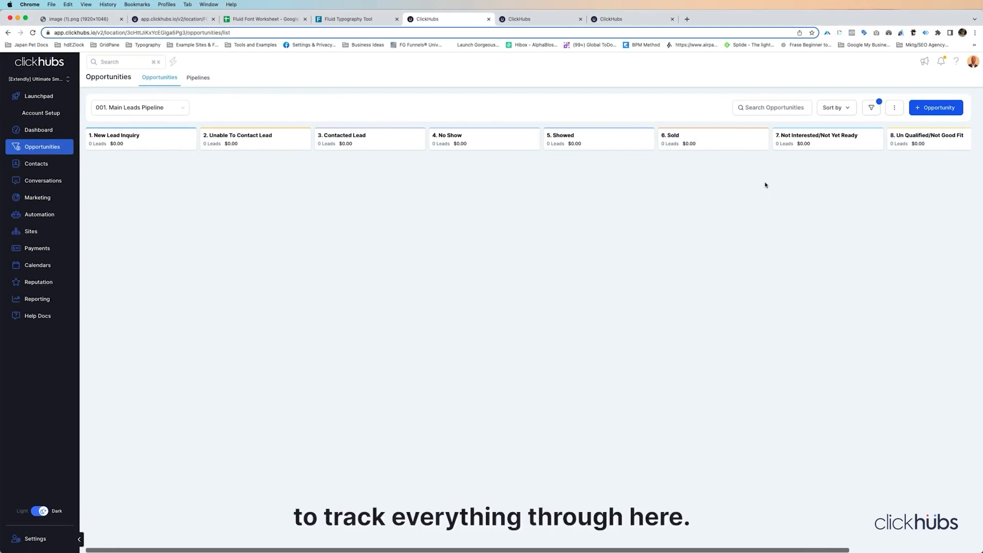
Step: In the HD EZ LOCK account, start a new pipeline named "Wholesale Buyers" with "Lead" as its first stage
click(628, 19)
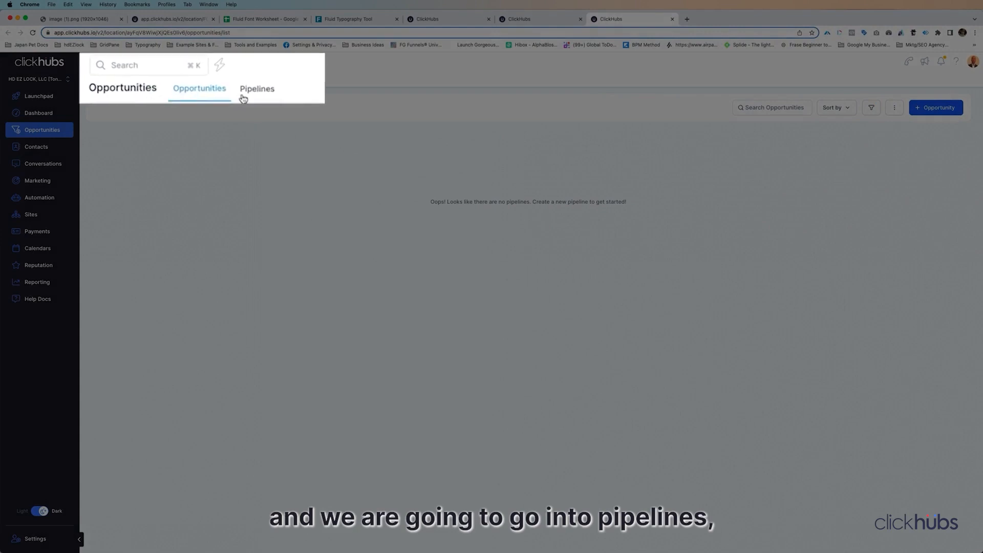
click(257, 91)
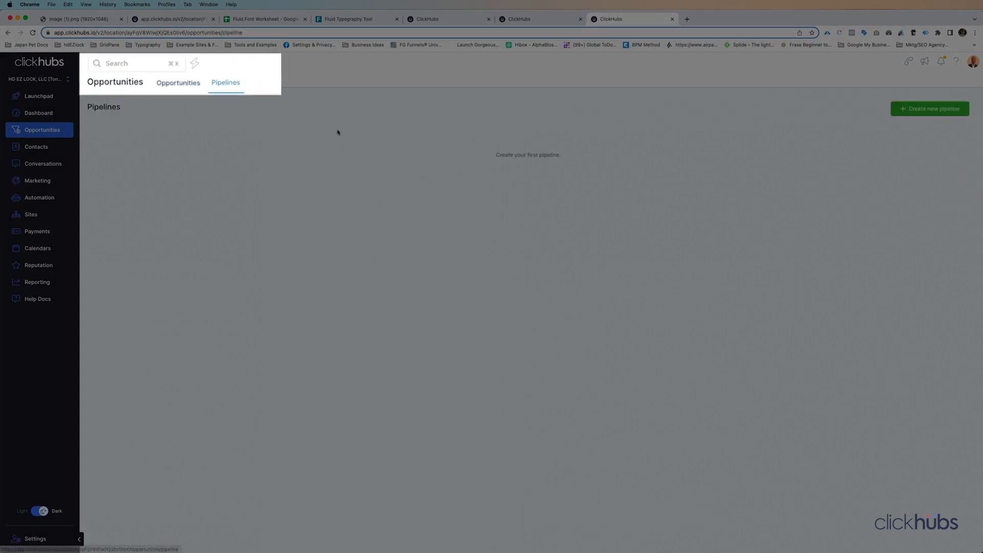
click(928, 109)
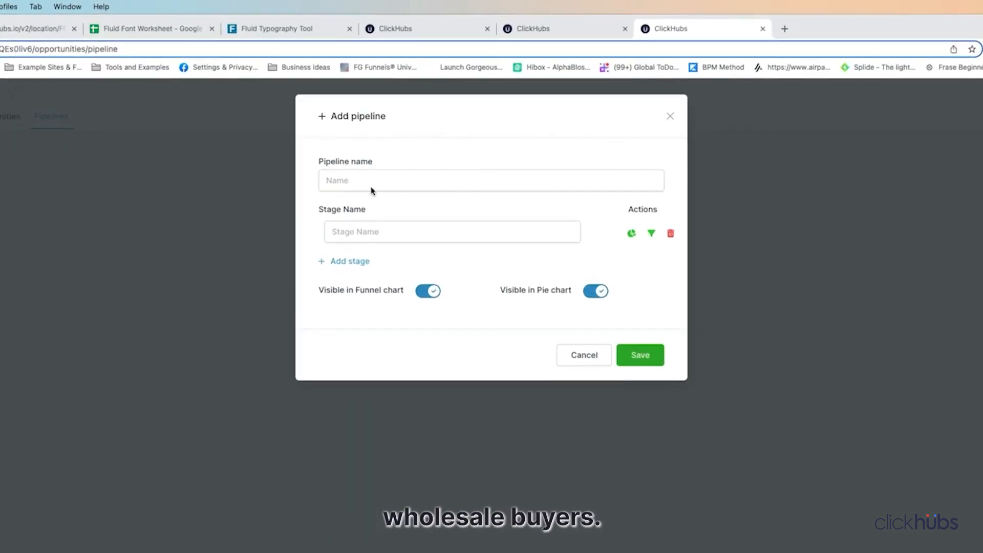
click(374, 187)
text(Wholesale Buyers)
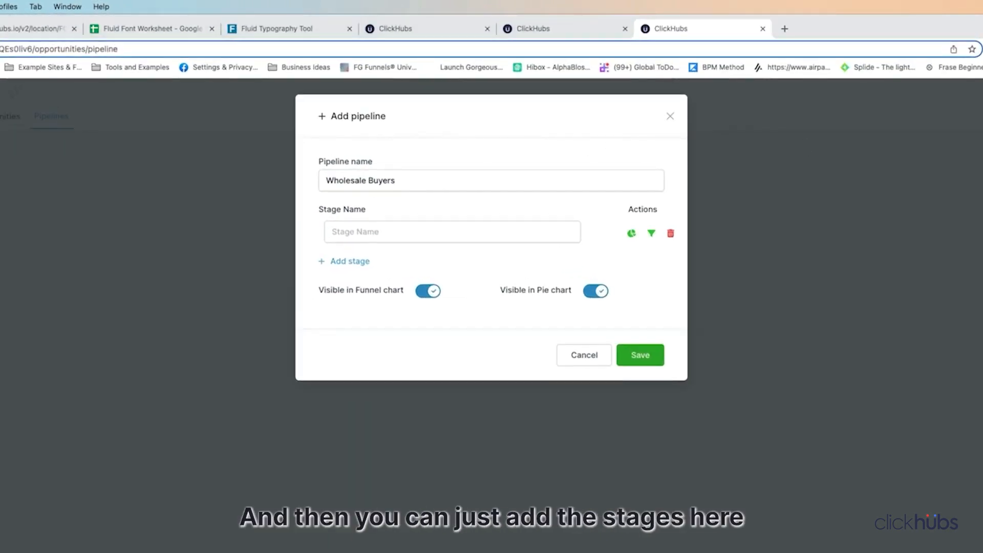
click(370, 228)
text(Lead)
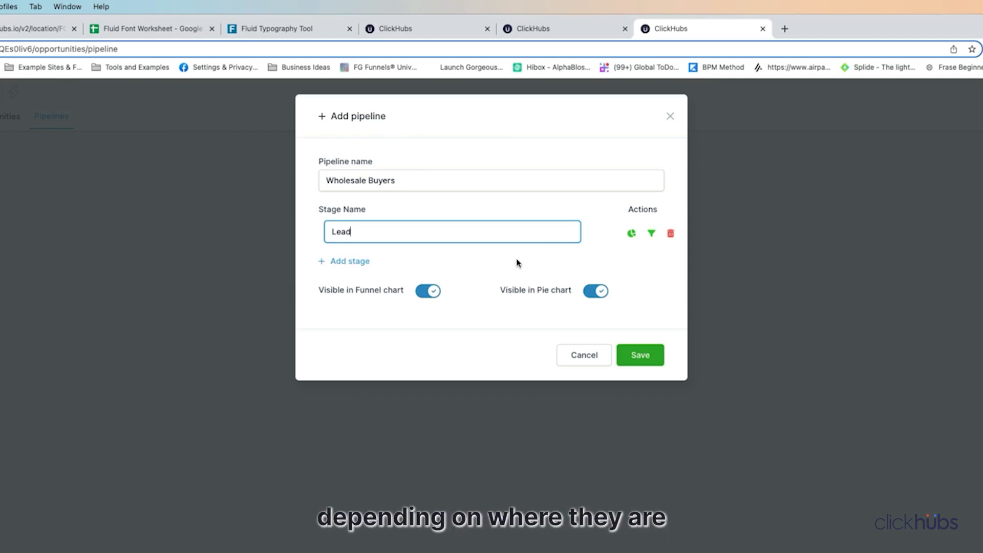
Step: Add the stages "1st Message Sent" and "Proposal Sent" to the Wholesale Buyers pipeline
click(966, 276)
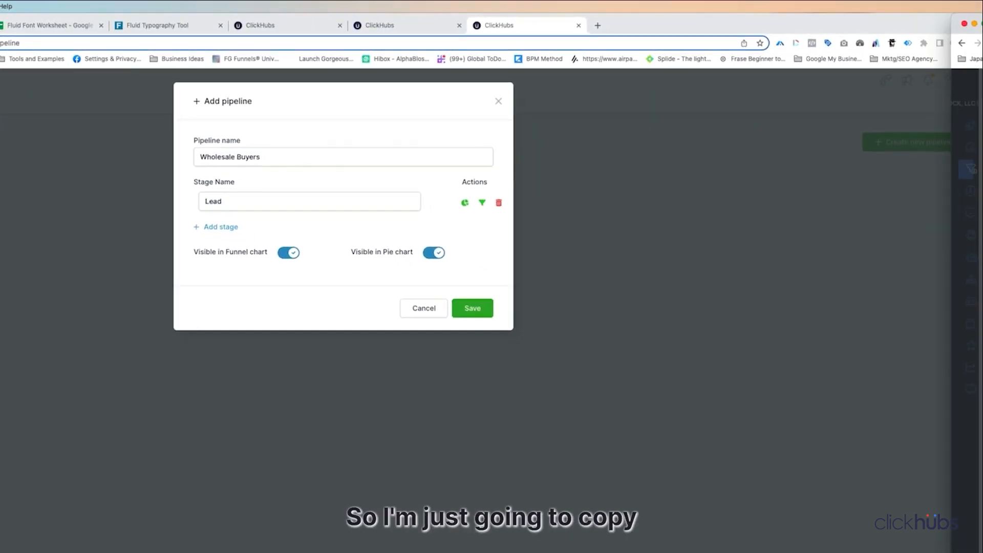
click(227, 228)
click(228, 227)
text(1st Message Sent)
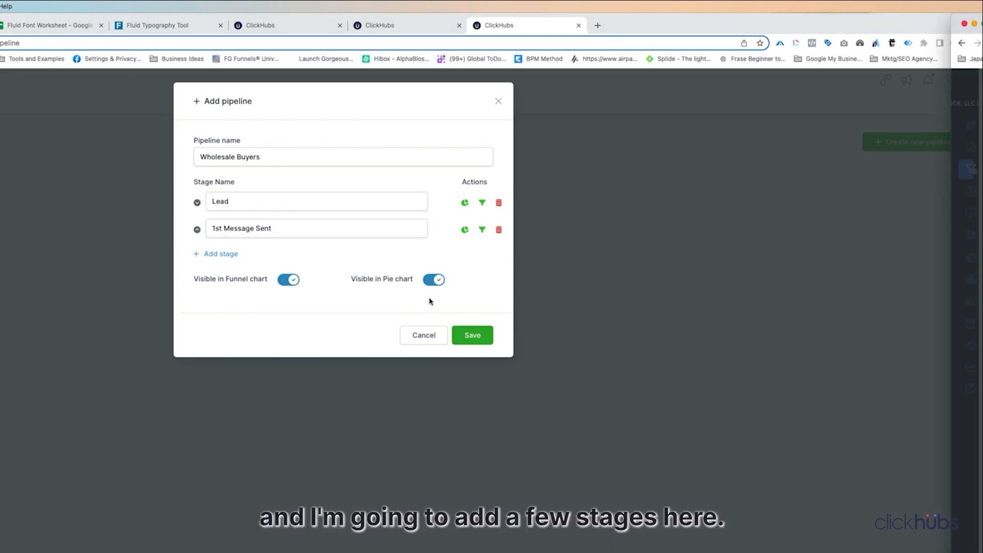
click(231, 258)
text(Proposal Sent)
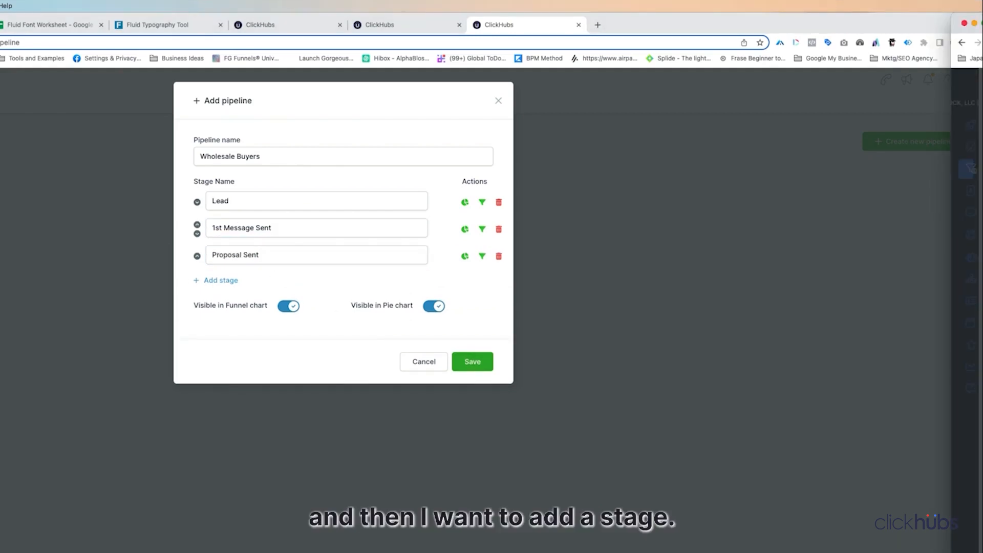
Step: Add two follow-up stages named "1st Follow Up on Proposal" and "2nd Follow Up On Proposal"
click(201, 282)
click(215, 281)
text(1st Follow Up on Proposal)
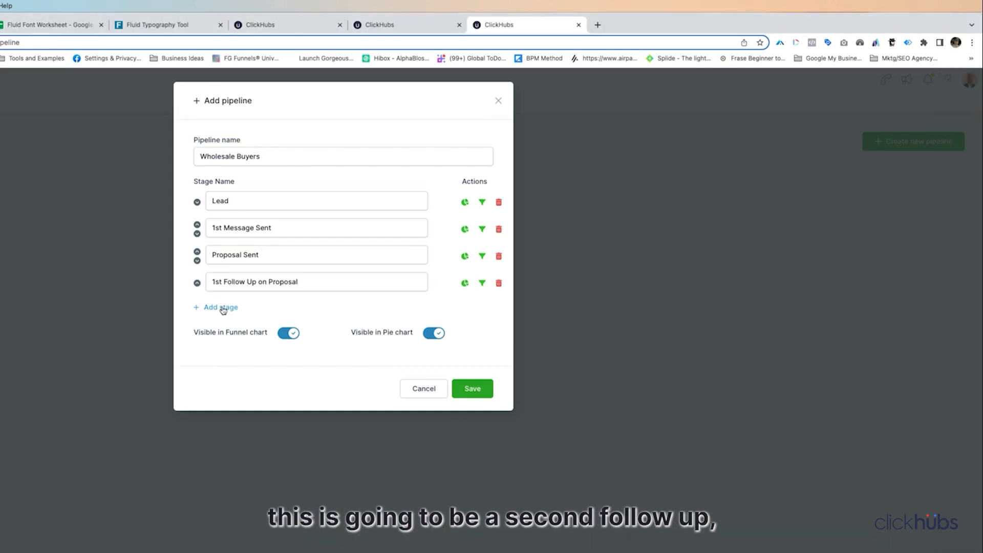
click(220, 307)
text(2nd Follow Up On Proposal)
key(super+grave)
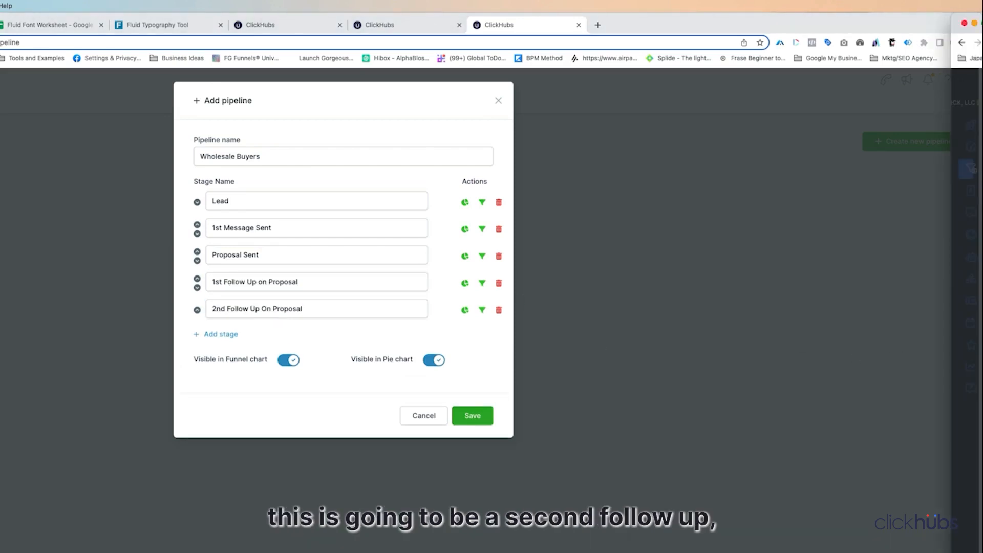
Step: Add the stages "Proposal Accepted" and "Invoice Paid" after the second follow-up stage
click(226, 335)
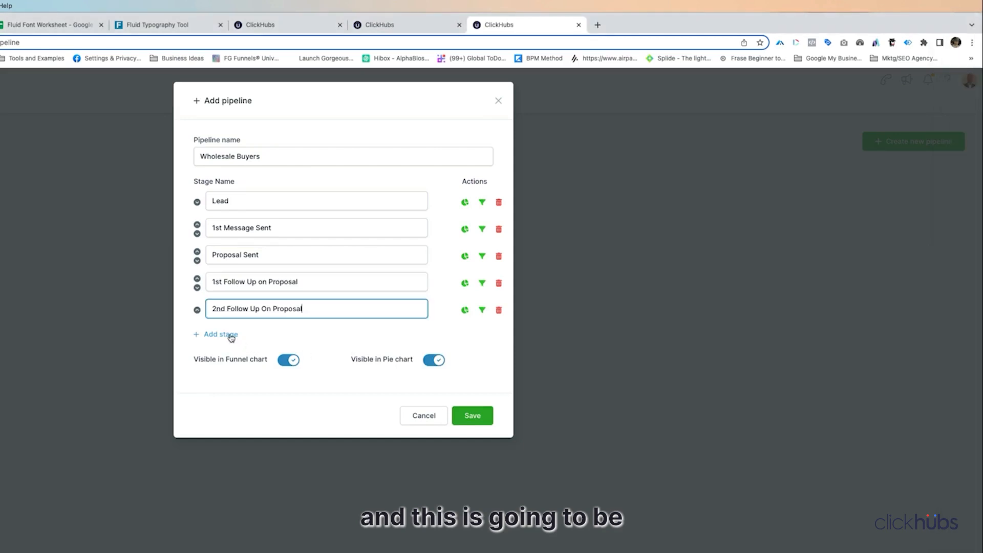
click(226, 335)
text(Proposal Accepted)
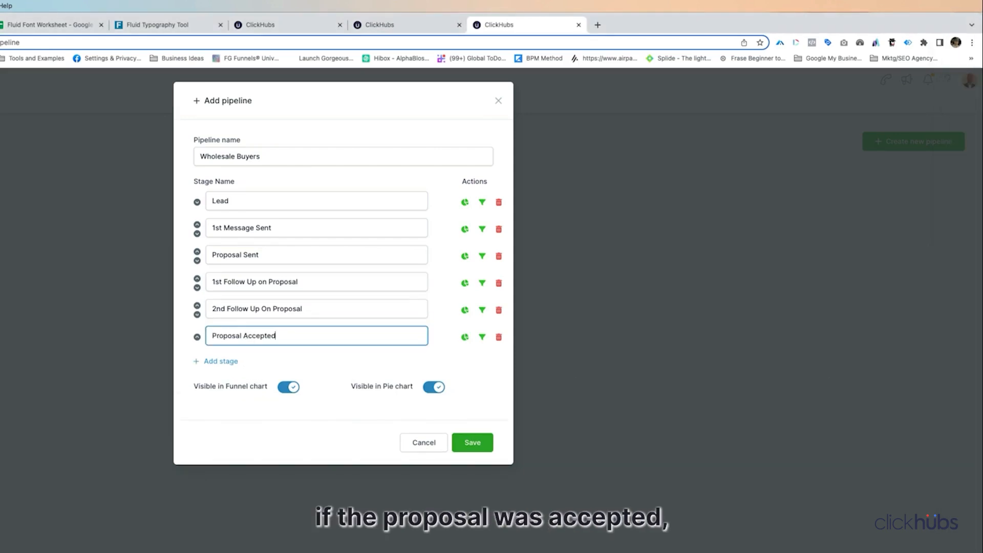
key(super+grave)
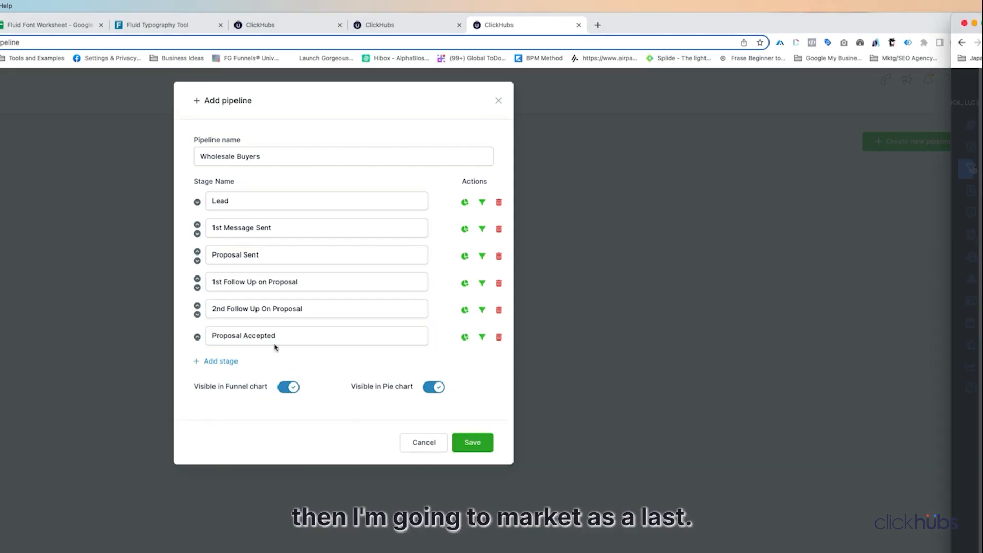
click(220, 361)
click(262, 360)
text(Invoice Paid)
key(super+grave)
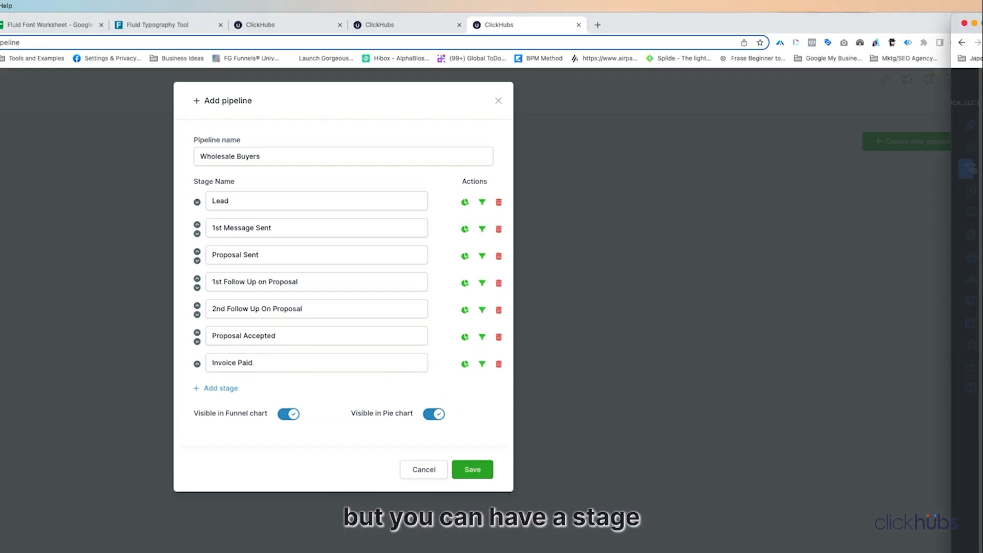
Step: Add "Order Shipped" as the last stage, then save the Wholesale Buyers pipeline and return to the opportunities board
click(222, 391)
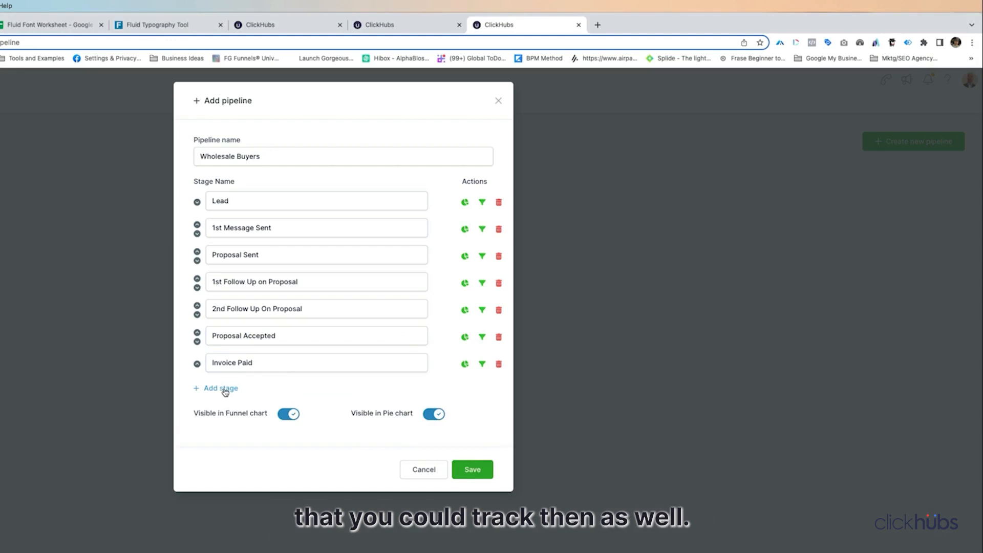
click(222, 392)
click(275, 389)
text(Order Shipped)
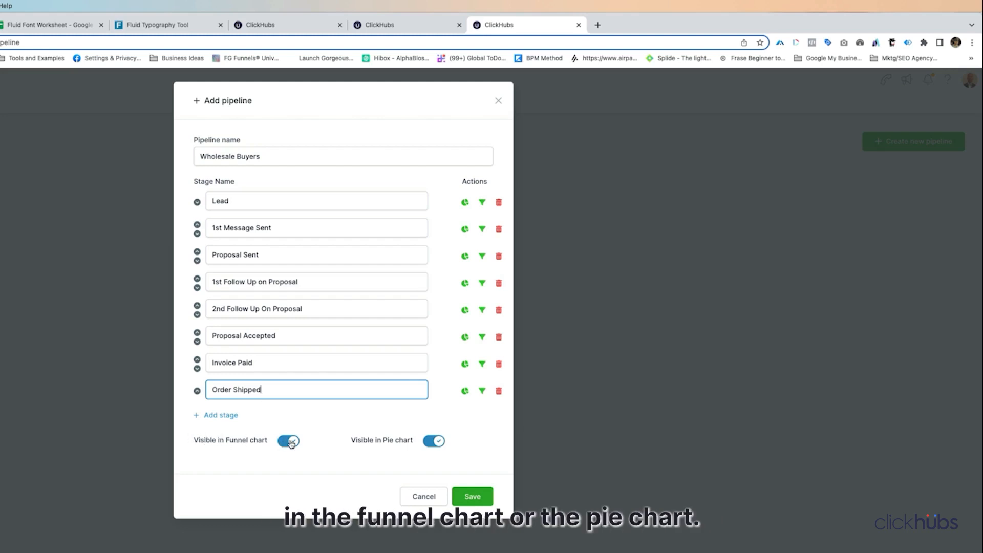
click(472, 496)
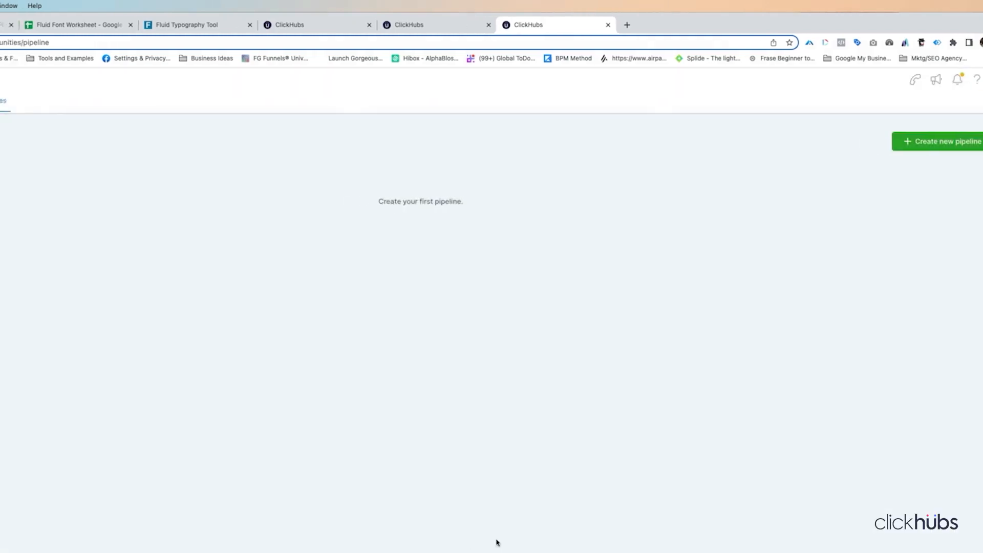
click(210, 101)
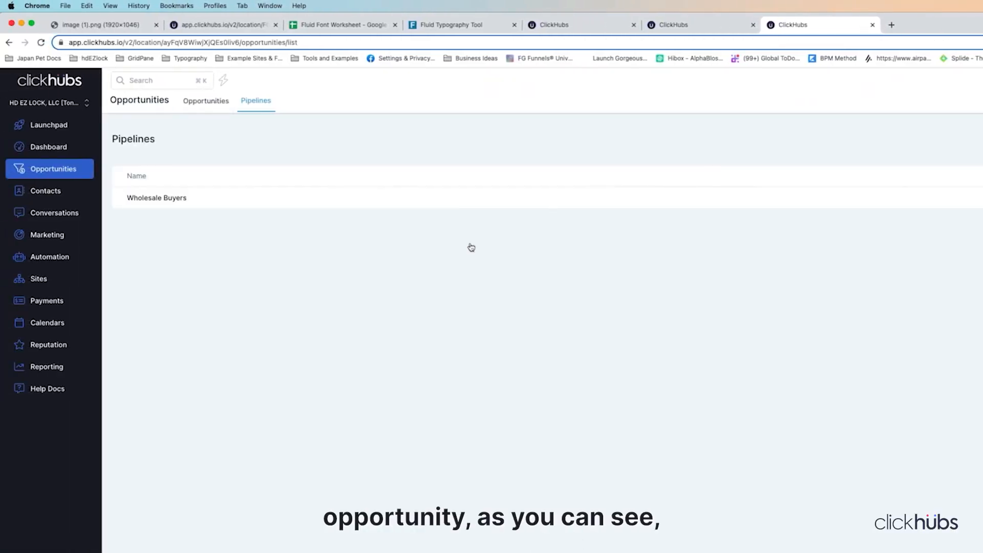